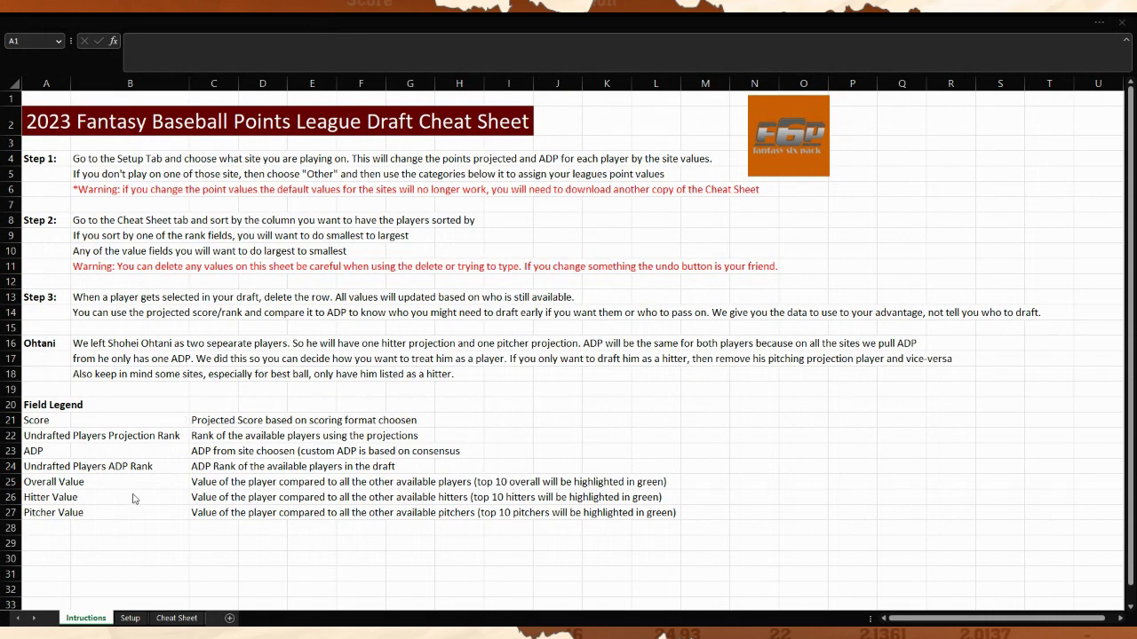
Step: On the Setup sheet, set the Site Playing On cell to Fantrax
{"action": "left_click", "coordinate": [127, 619]}
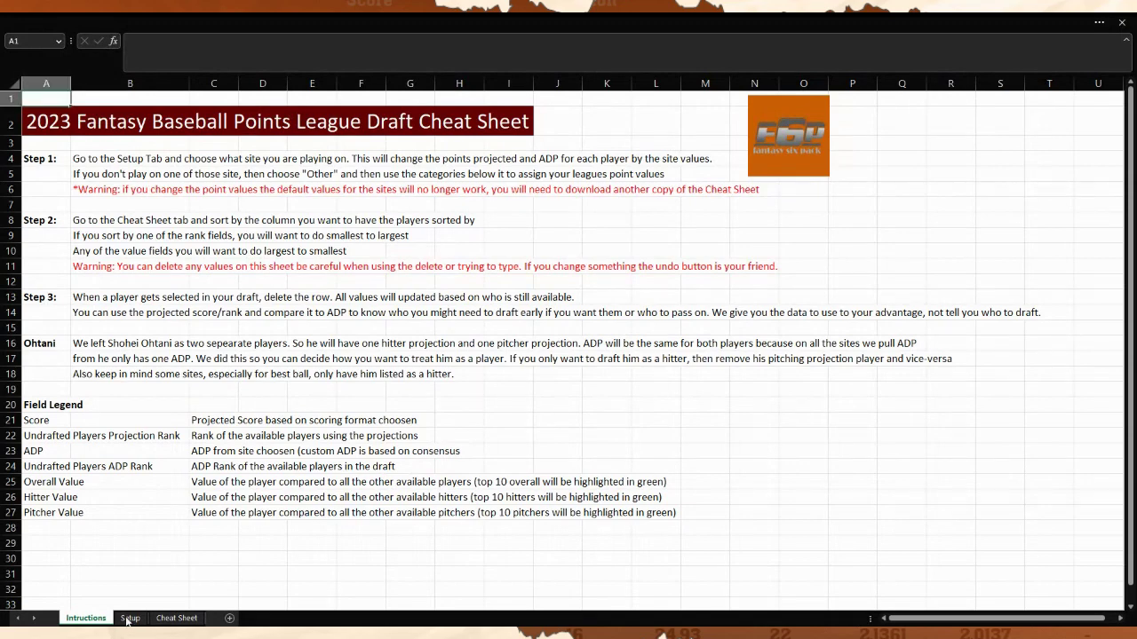
{"action": "left_click", "coordinate": [130, 619]}
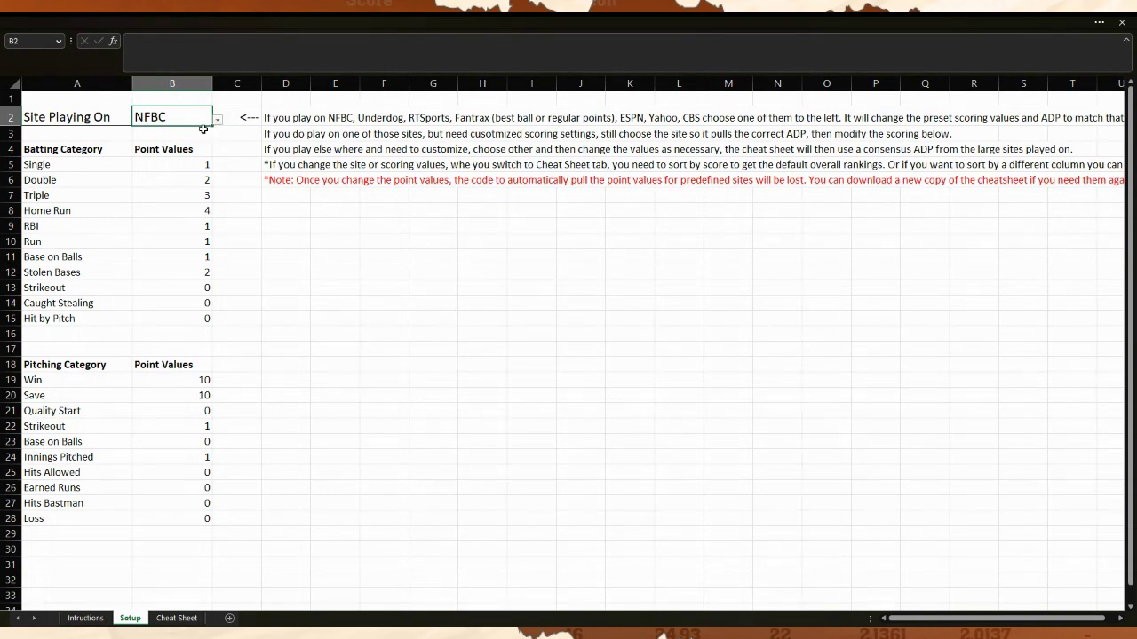
{"action": "left_click", "coordinate": [217, 121]}
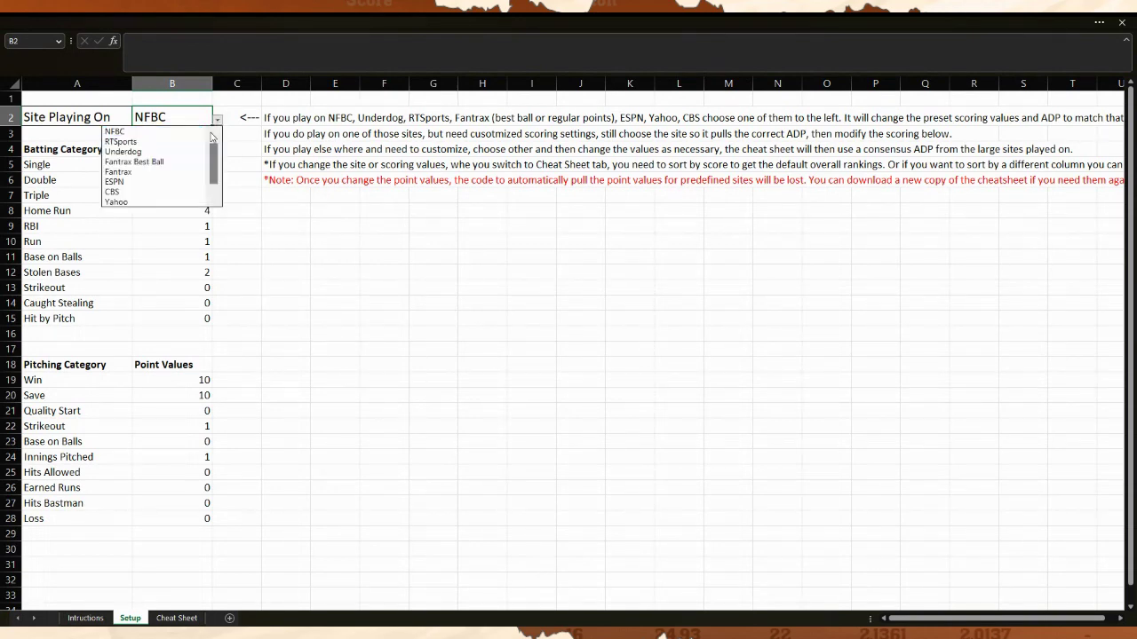
{"action": "left_click", "coordinate": [164, 173]}
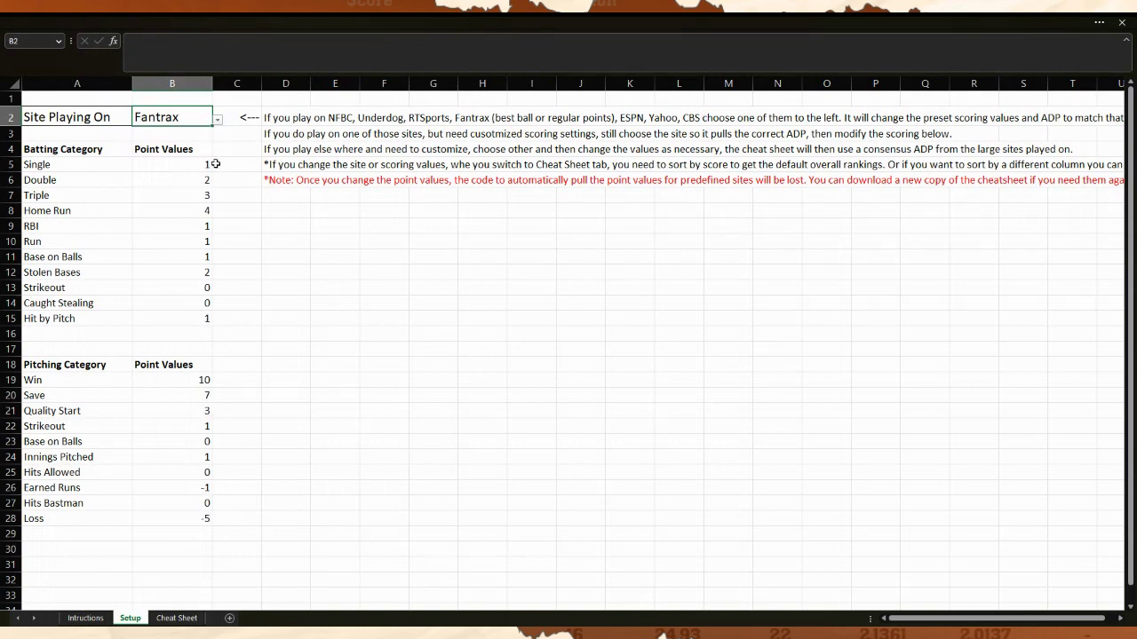
Step: Try CBS as the Site Playing On value and set it back to NFBC
{"action": "left_click", "coordinate": [217, 122]}
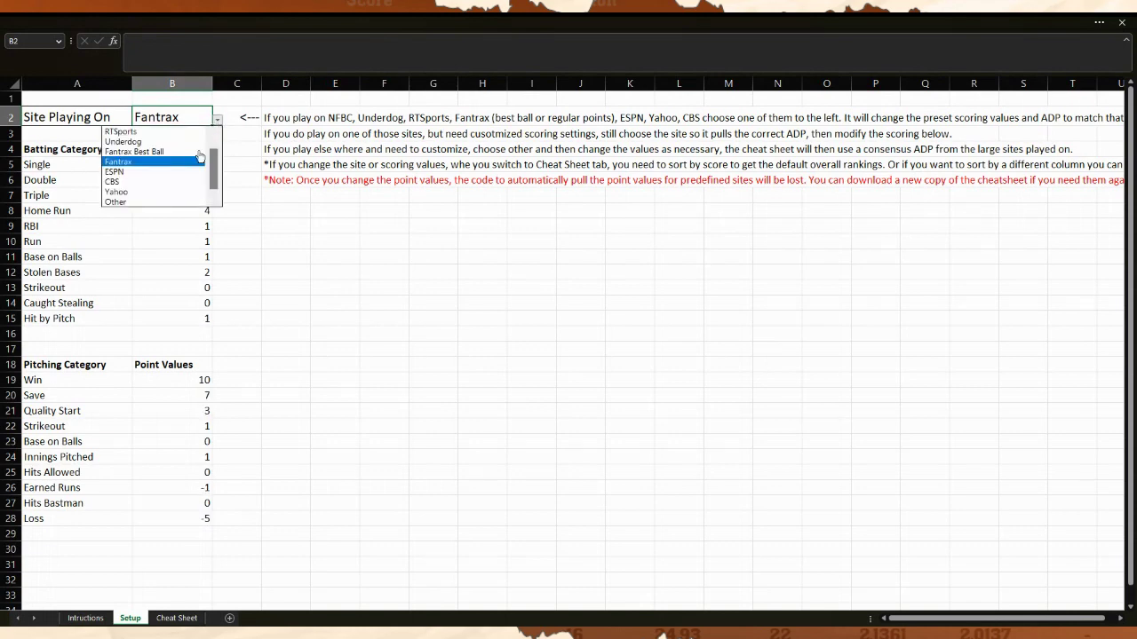
{"action": "left_click", "coordinate": [186, 182]}
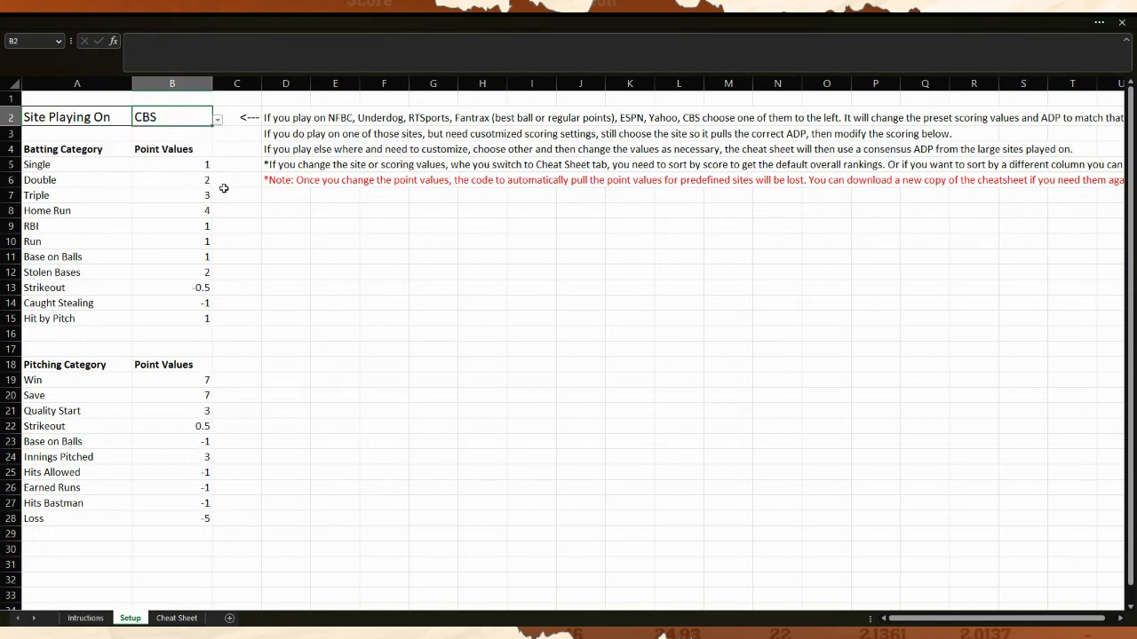
{"action": "left_click", "coordinate": [218, 122]}
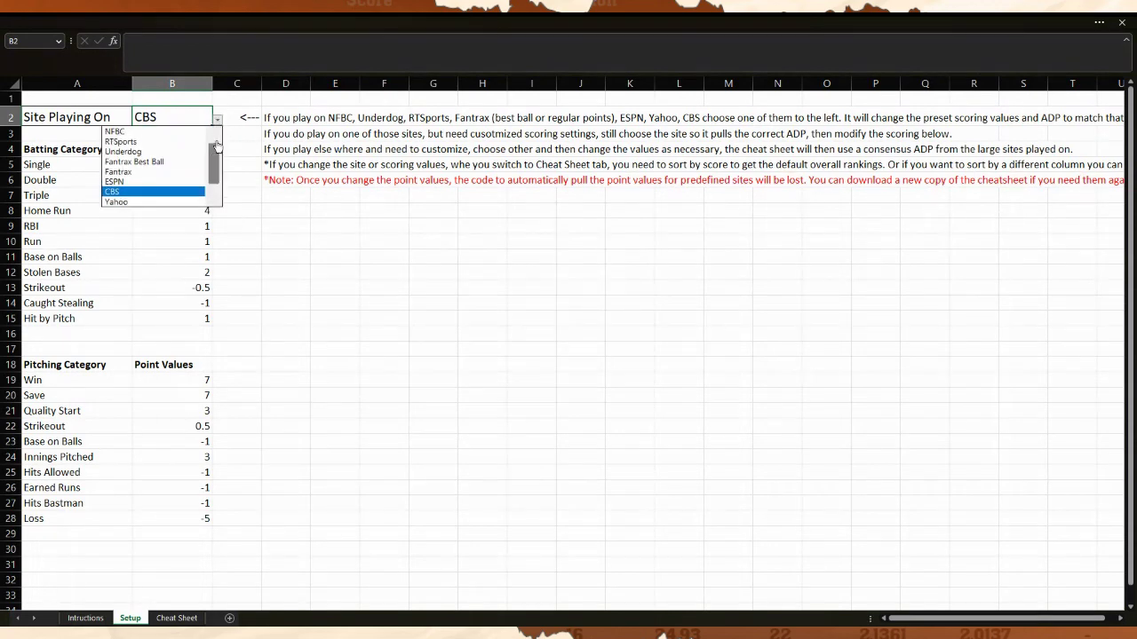
{"action": "left_click", "coordinate": [196, 137]}
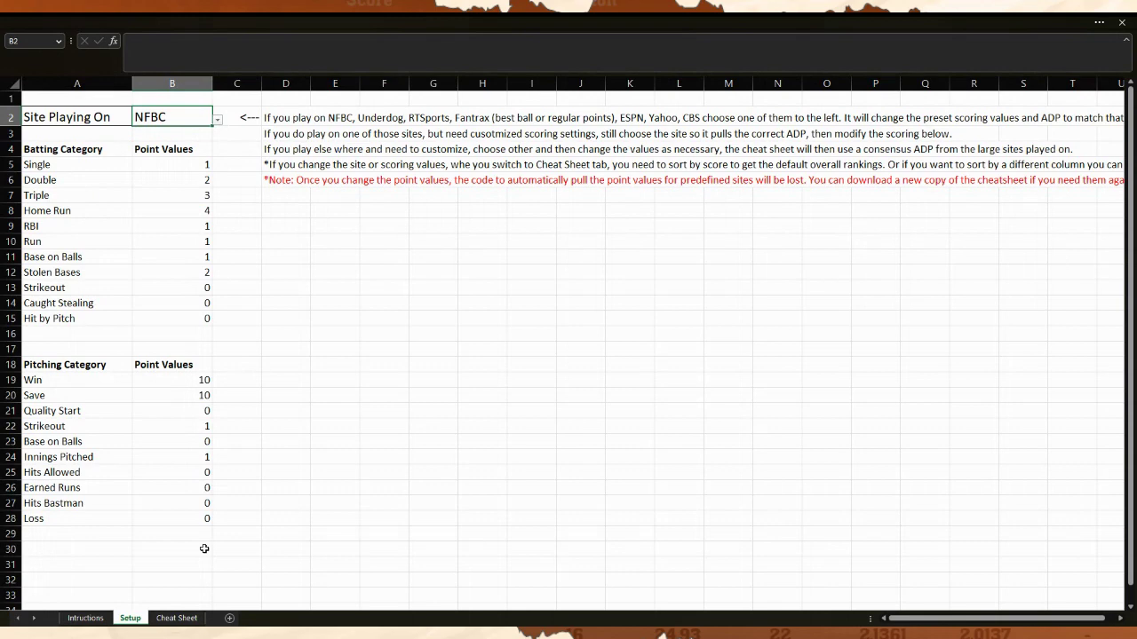
Step: On the Cheat Sheet, delete the entire row of the drafted player Ronald Acuna
{"action": "left_click", "coordinate": [177, 618]}
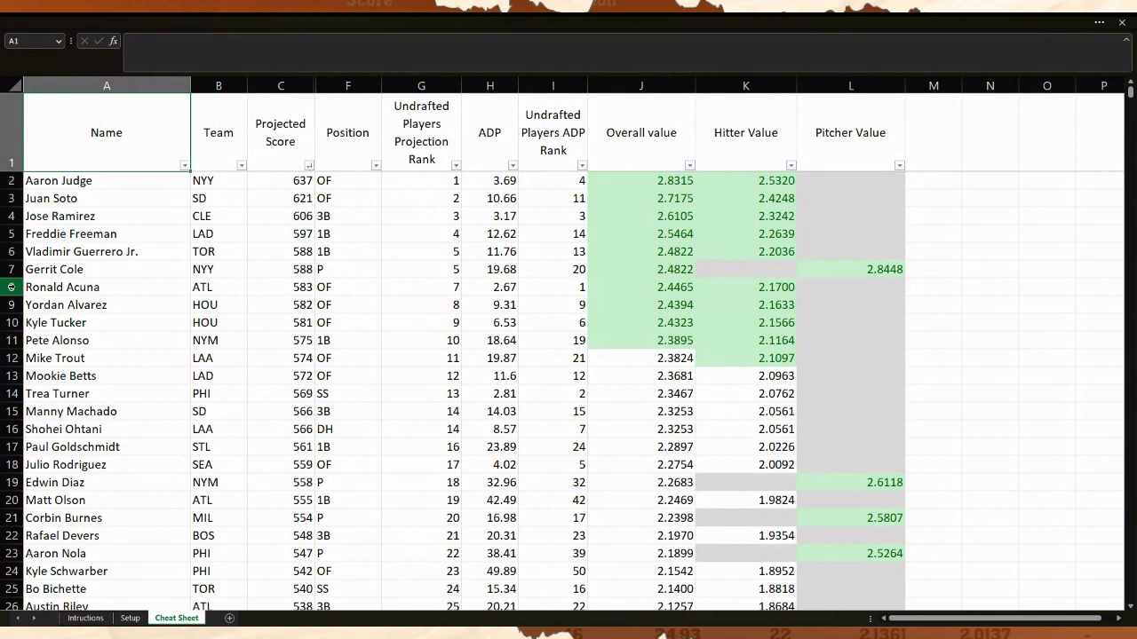
{"action": "right_click", "coordinate": [11, 286]}
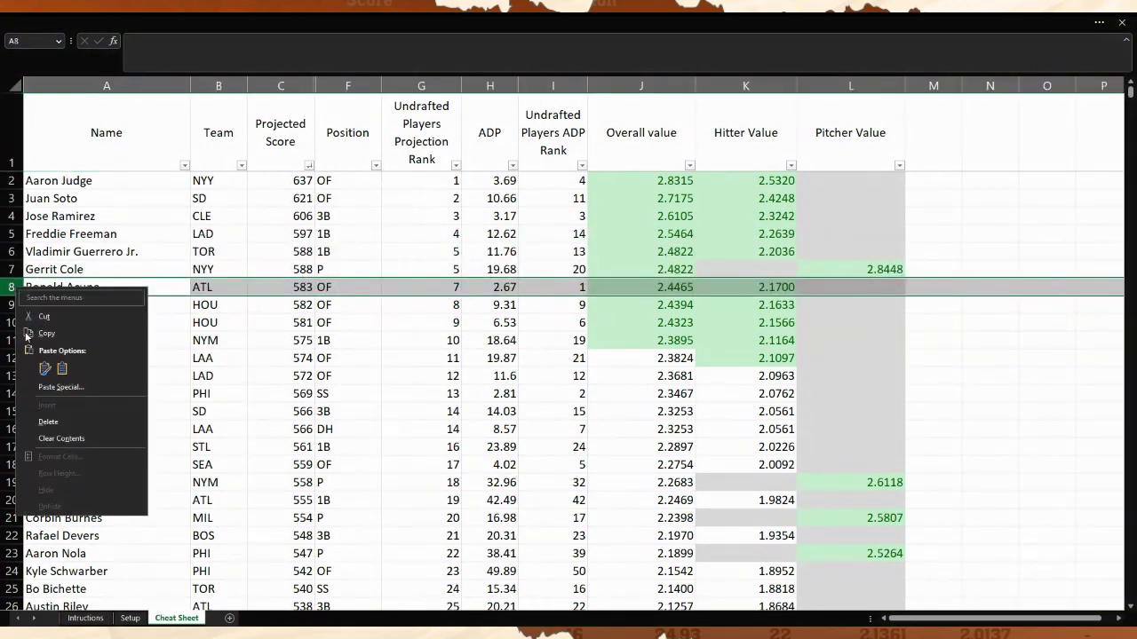
{"action": "right_click", "coordinate": [11, 289]}
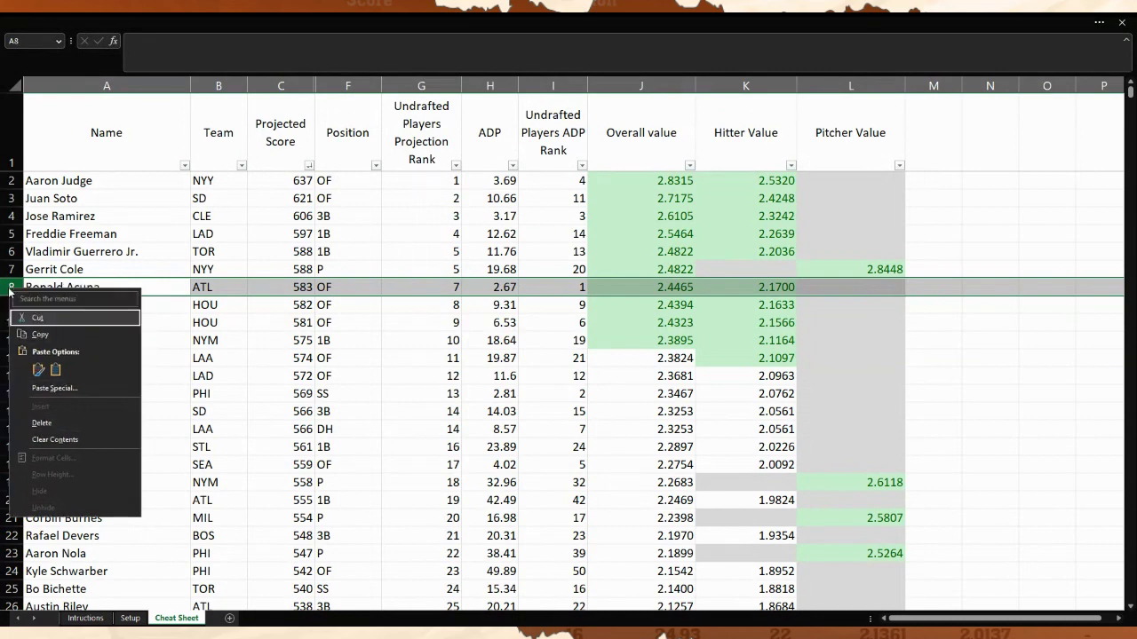
{"action": "left_click", "coordinate": [38, 424]}
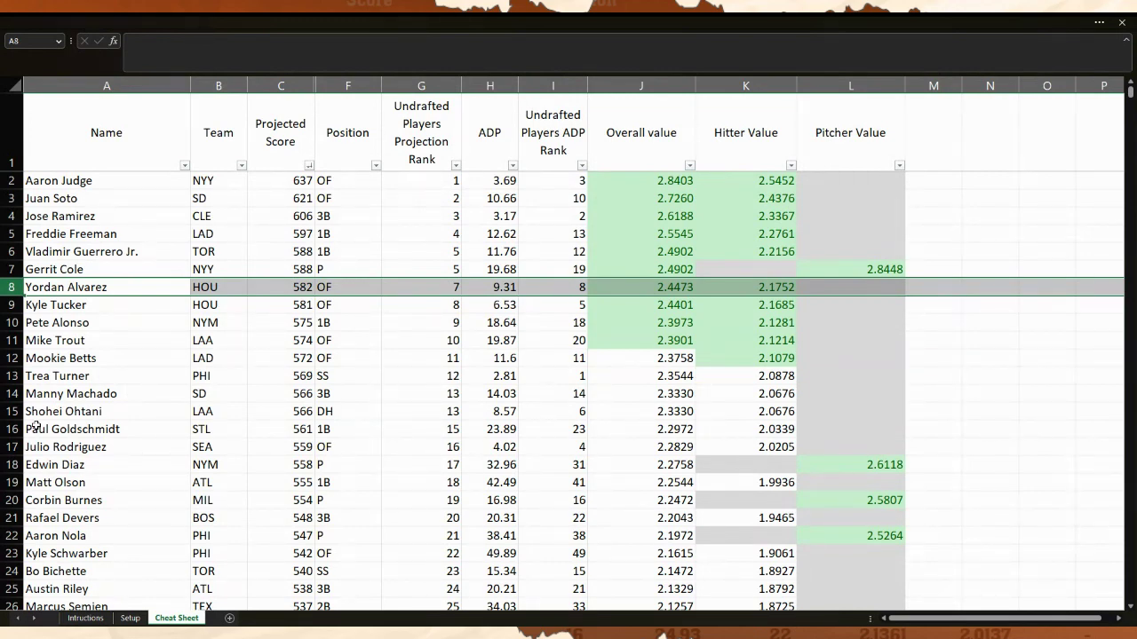
Step: Examine the recalculated pitcher values, the hitter values around the top-10 cutoff, and the projection ranks of the leading players
{"action": "left_click_drag", "start_coordinate": [802, 285], "coordinate": [826, 454]}
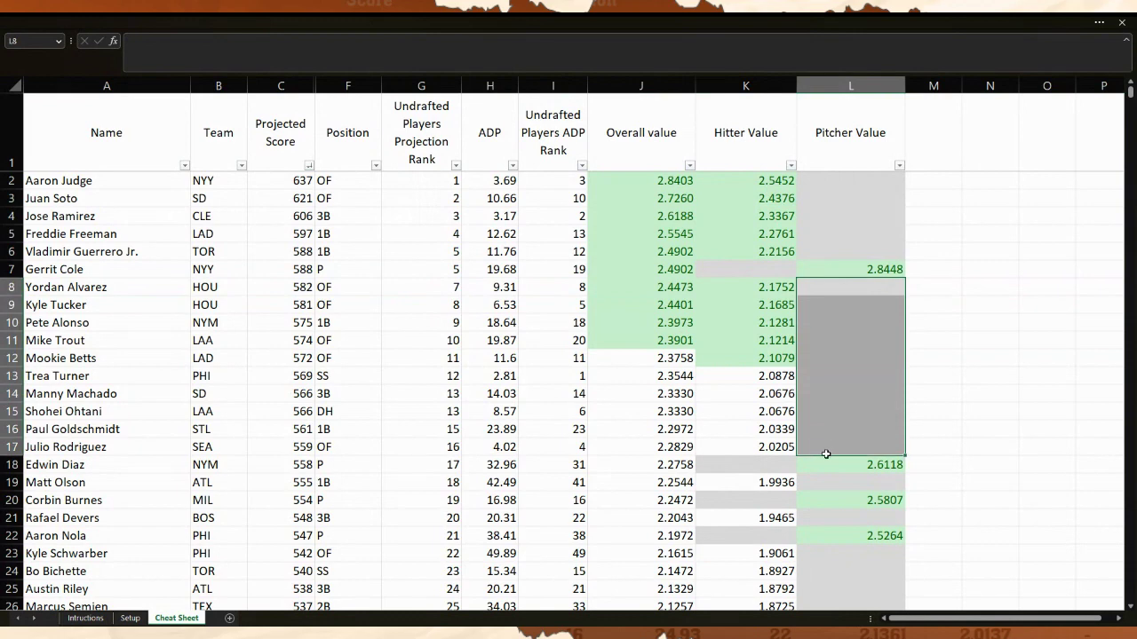
{"action": "left_click", "coordinate": [927, 302]}
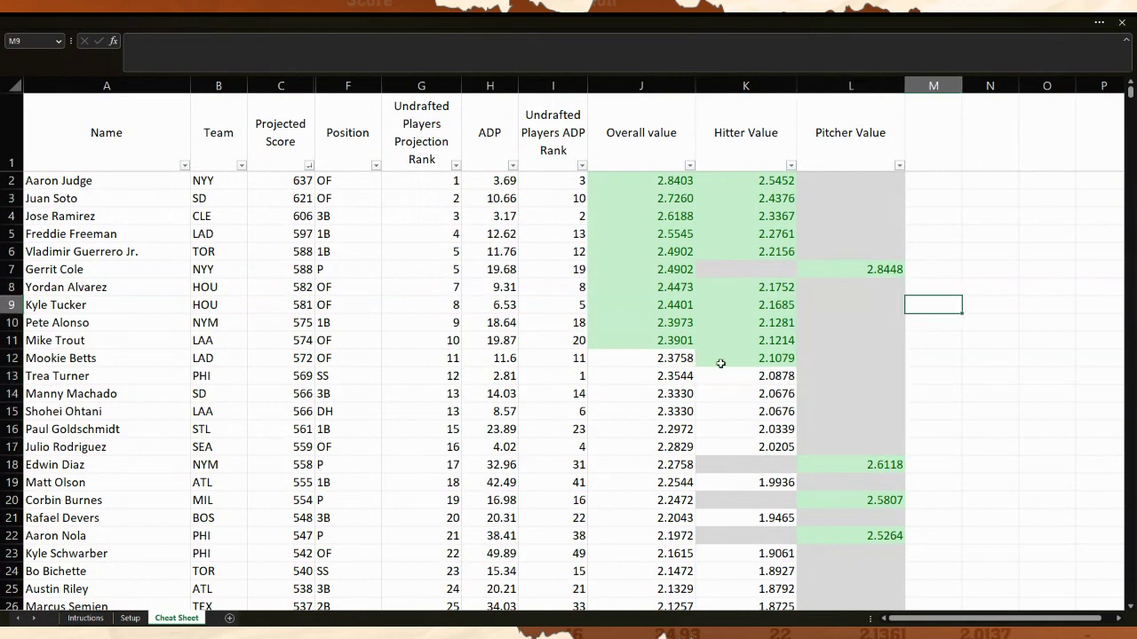
{"action": "left_click_drag", "start_coordinate": [728, 359], "coordinate": [729, 375]}
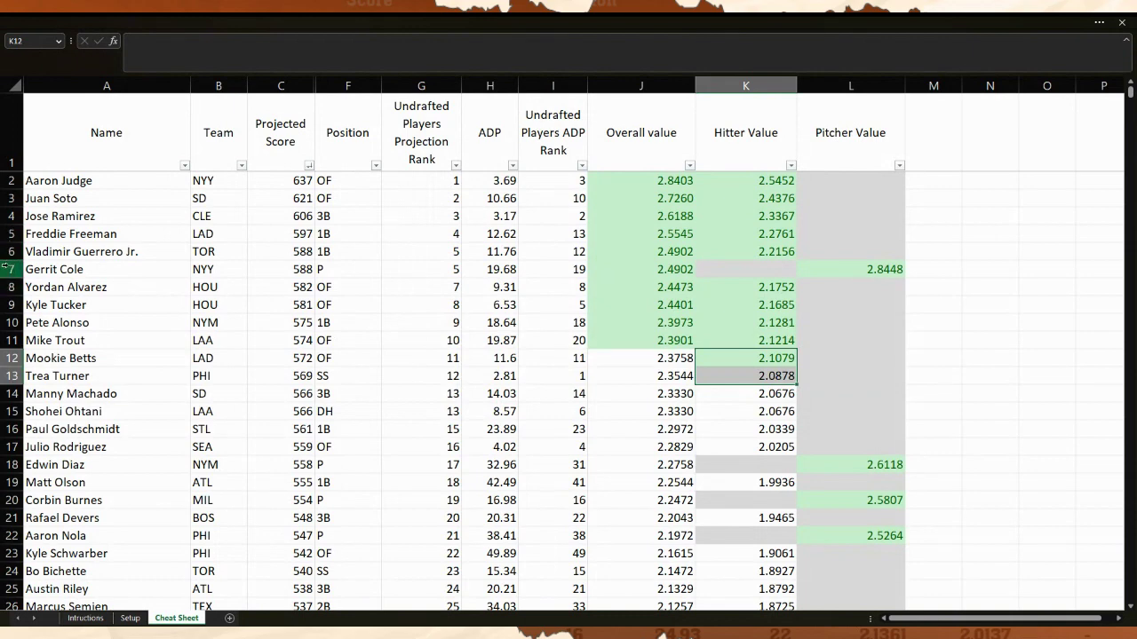
{"action": "left_click_drag", "start_coordinate": [7, 268], "coordinate": [7, 287]}
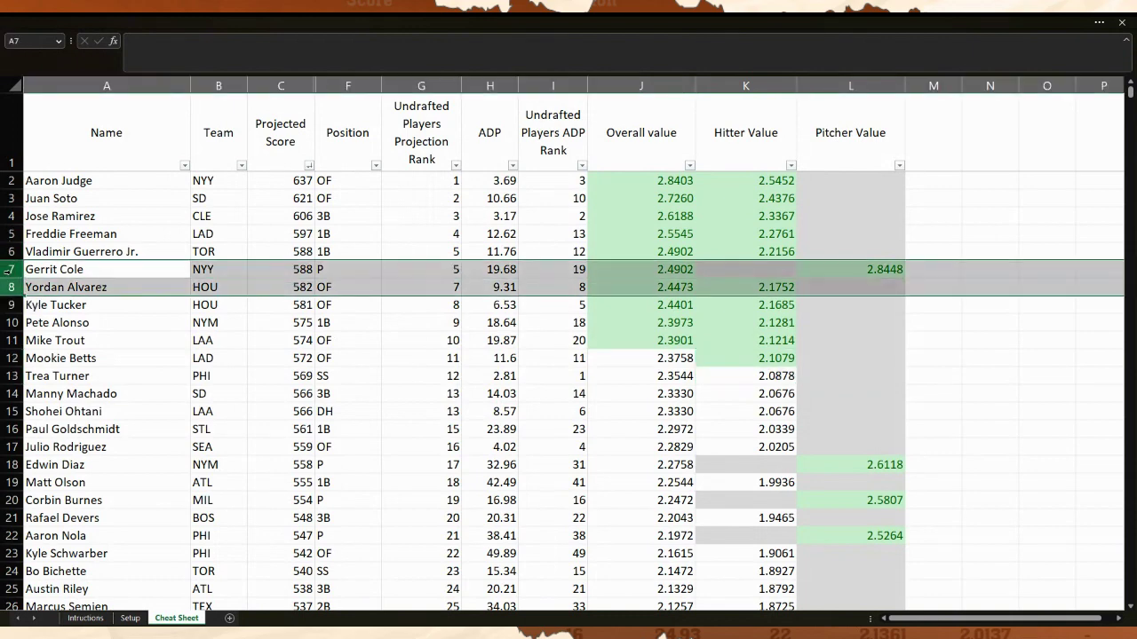
{"action": "left_click", "coordinate": [160, 303]}
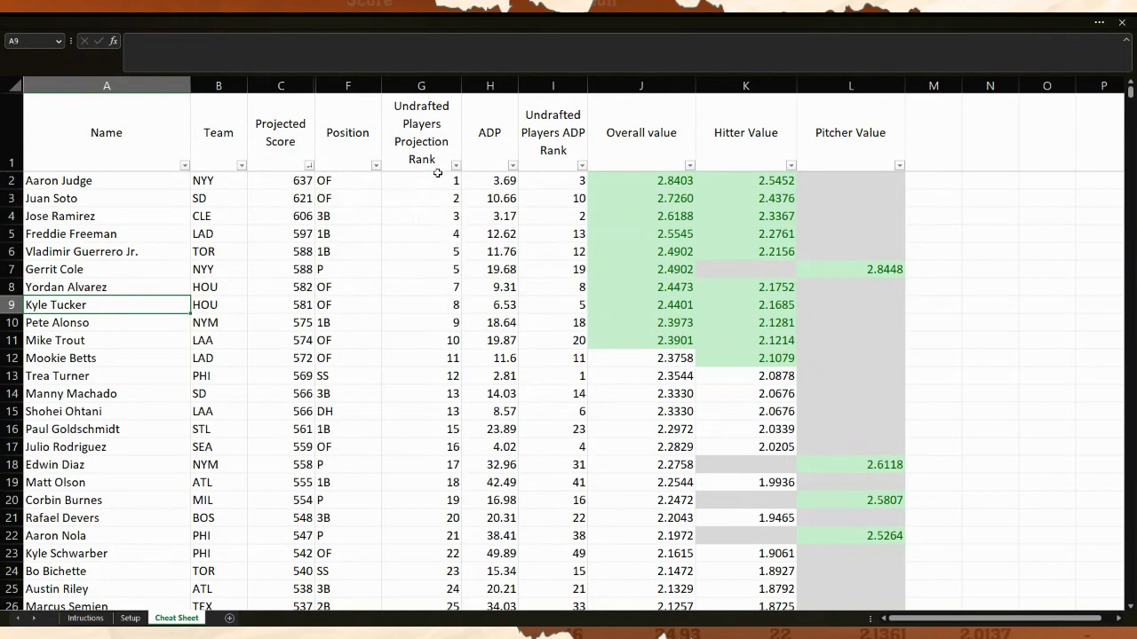
{"action": "left_click_drag", "start_coordinate": [438, 176], "coordinate": [422, 266]}
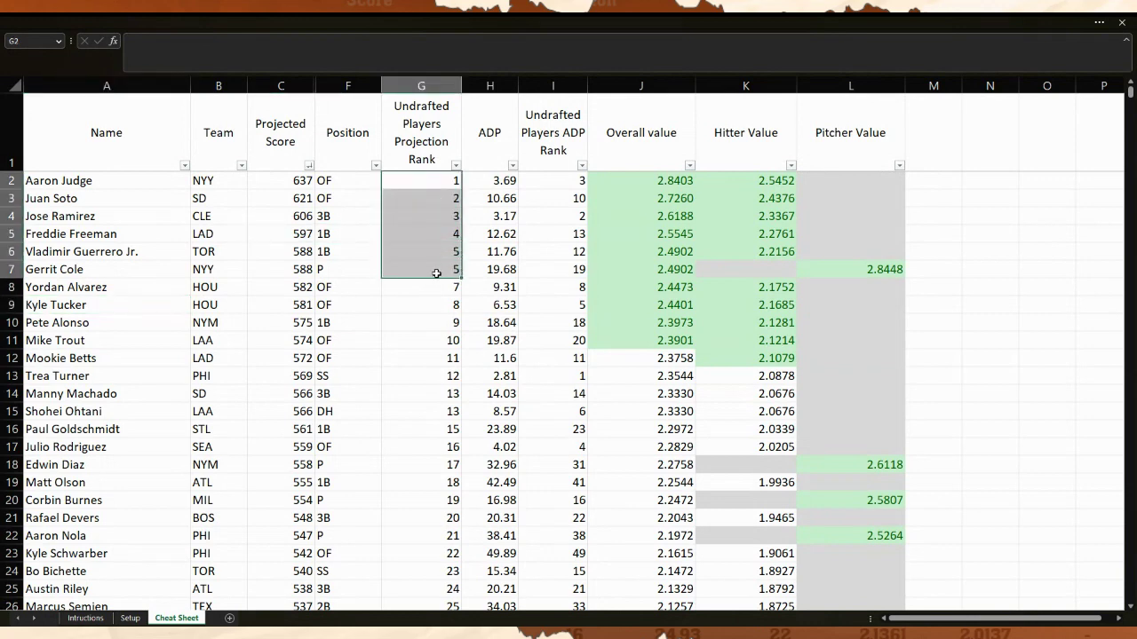
{"action": "left_click", "coordinate": [417, 269]}
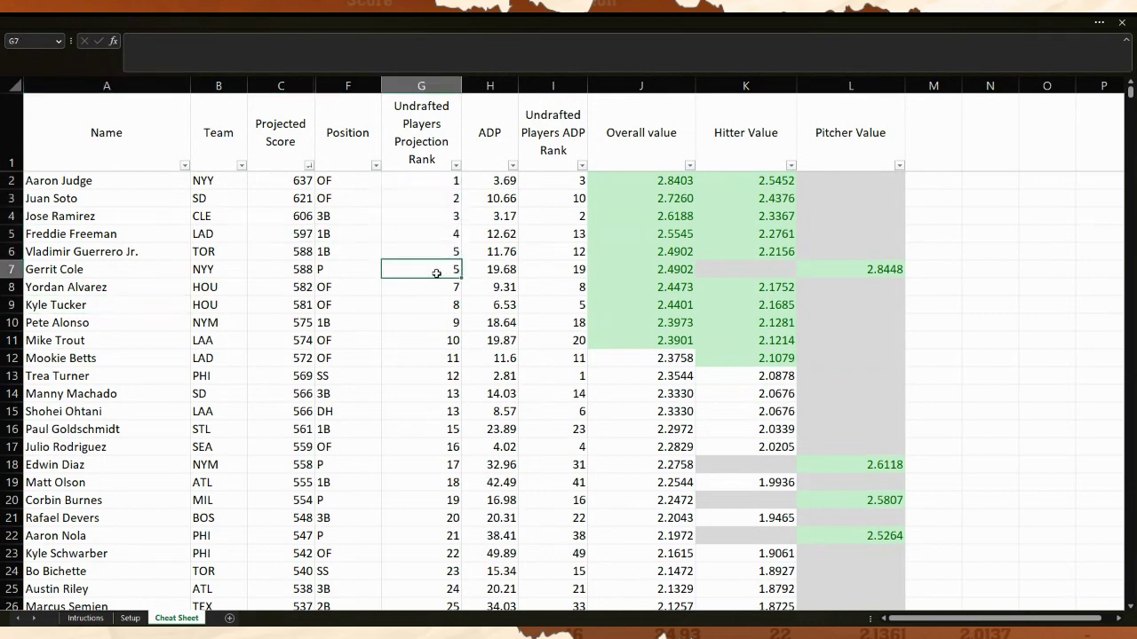
Step: Delete Freddie Freeman's row from the Cheat Sheet and check the updated projection ranks below it
{"action": "right_click", "coordinate": [11, 233]}
{"action": "left_click", "coordinate": [76, 377]}
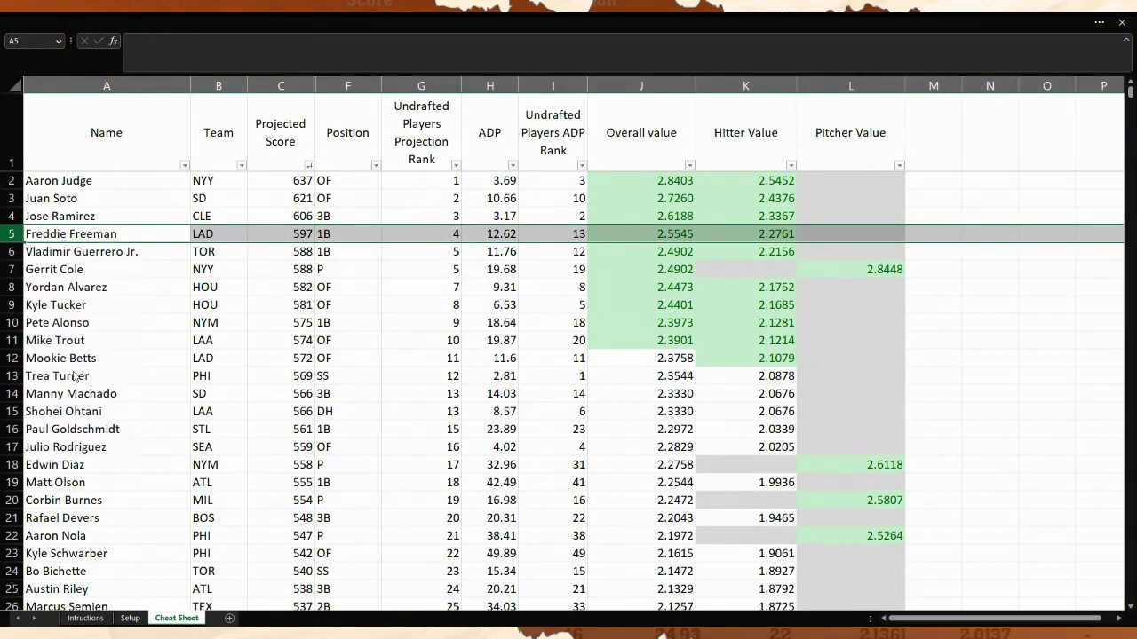
{"action": "left_click_drag", "start_coordinate": [444, 234], "coordinate": [440, 326]}
{"action": "left_click", "coordinate": [440, 289]}
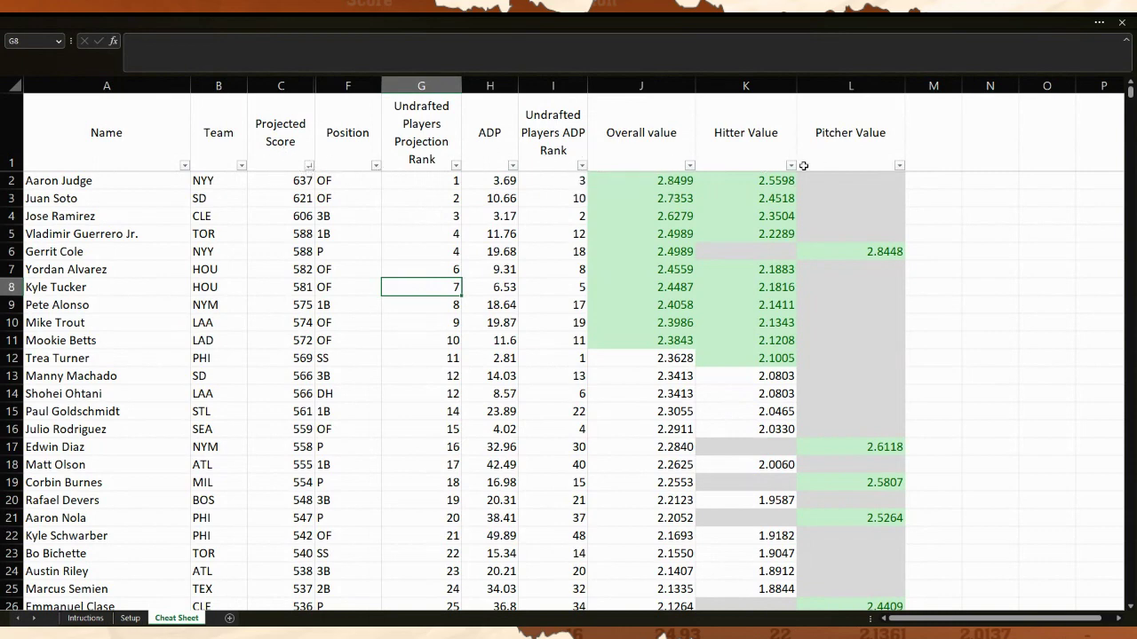
Step: Sort the player list by Projected Score from largest to smallest
{"action": "left_click", "coordinate": [307, 165]}
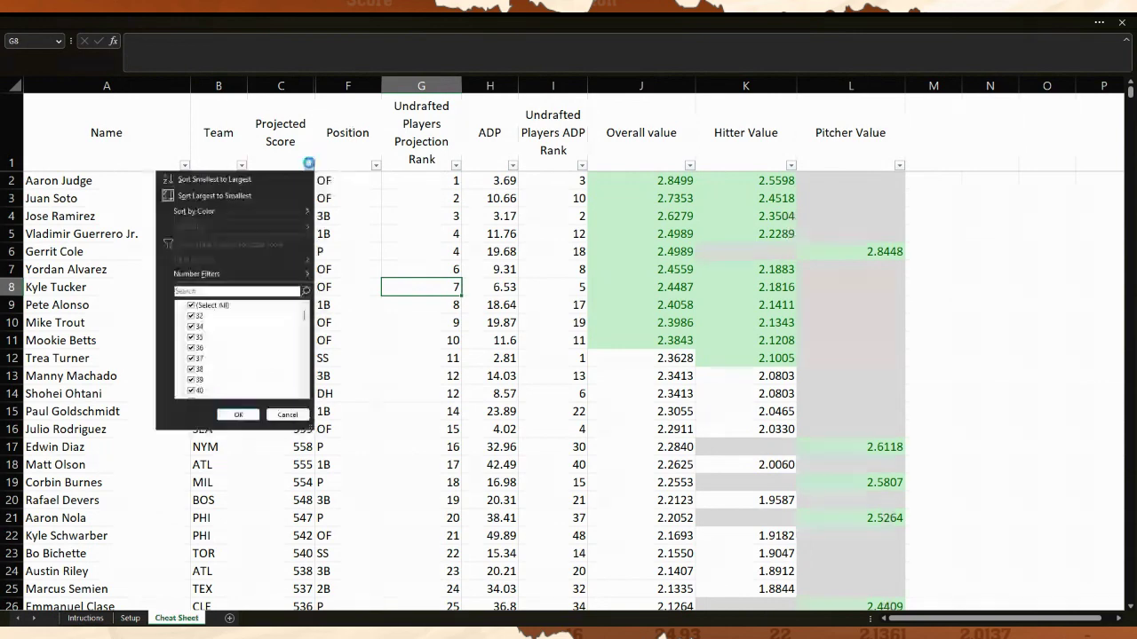
{"action": "left_click", "coordinate": [277, 196]}
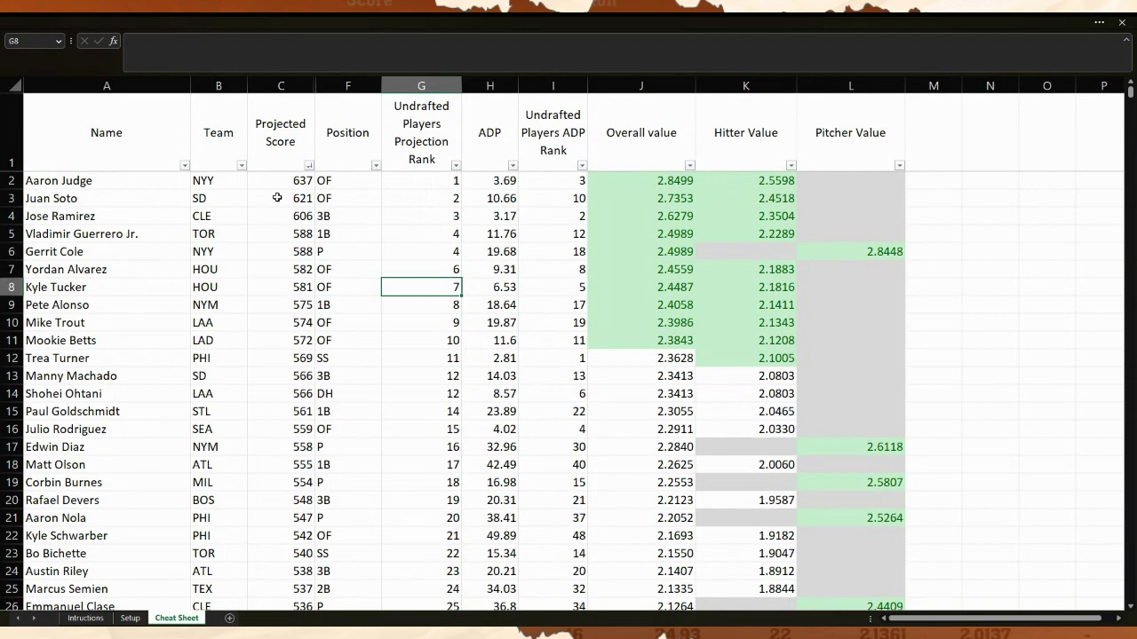
Step: Filter the Position column to entries containing 2B and clear that filter after reviewing the players
{"action": "left_click", "coordinate": [377, 166]}
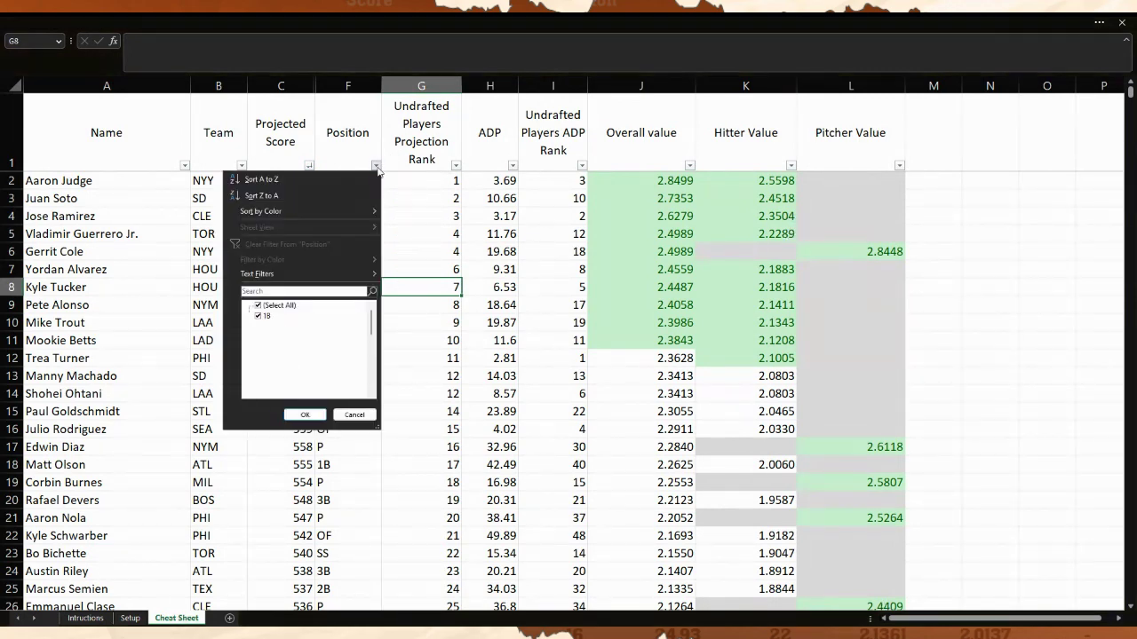
{"action": "left_click", "coordinate": [318, 292]}
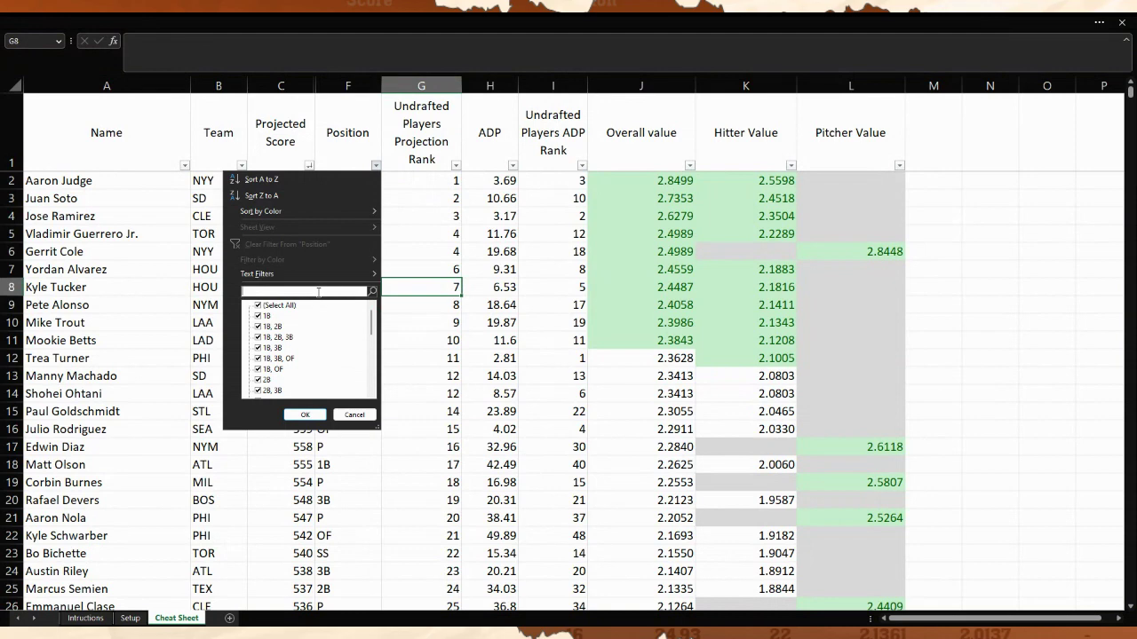
{"action": "left_click", "coordinate": [375, 166]}
{"action": "left_click", "coordinate": [376, 166]}
{"action": "left_click", "coordinate": [264, 294]}
{"action": "type", "text": "2b"}
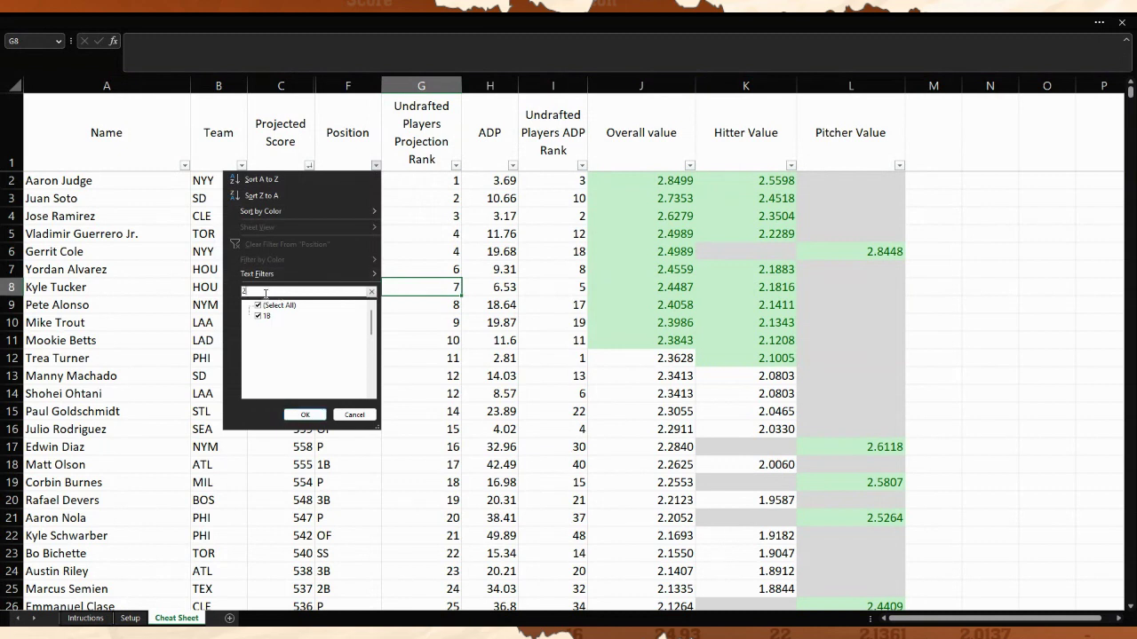
{"action": "left_click", "coordinate": [304, 415]}
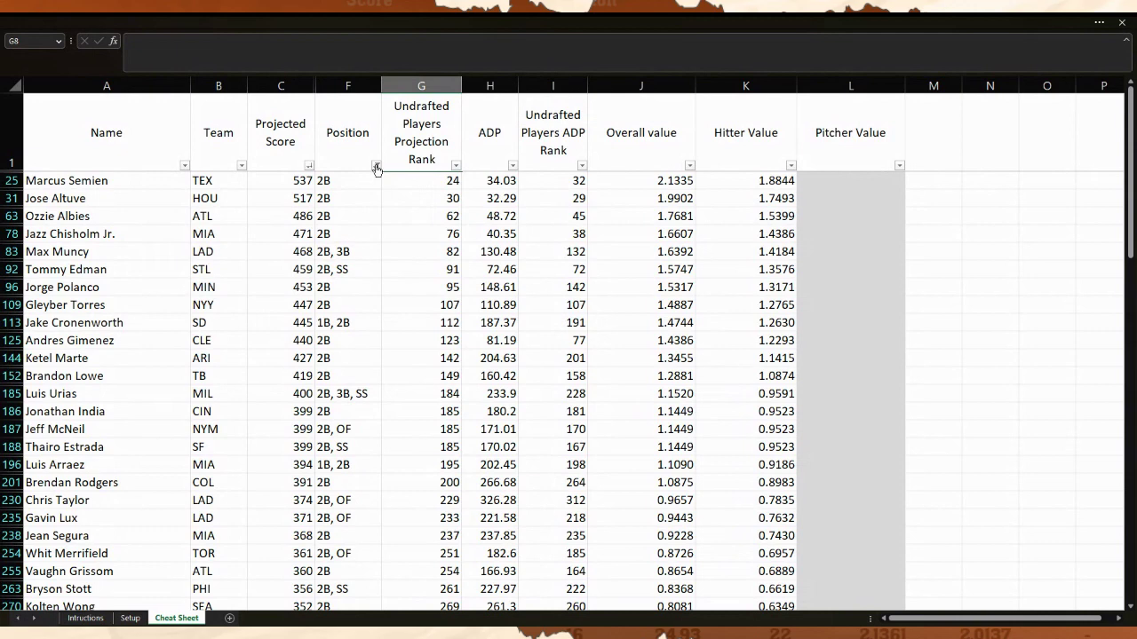
{"action": "left_click", "coordinate": [376, 166]}
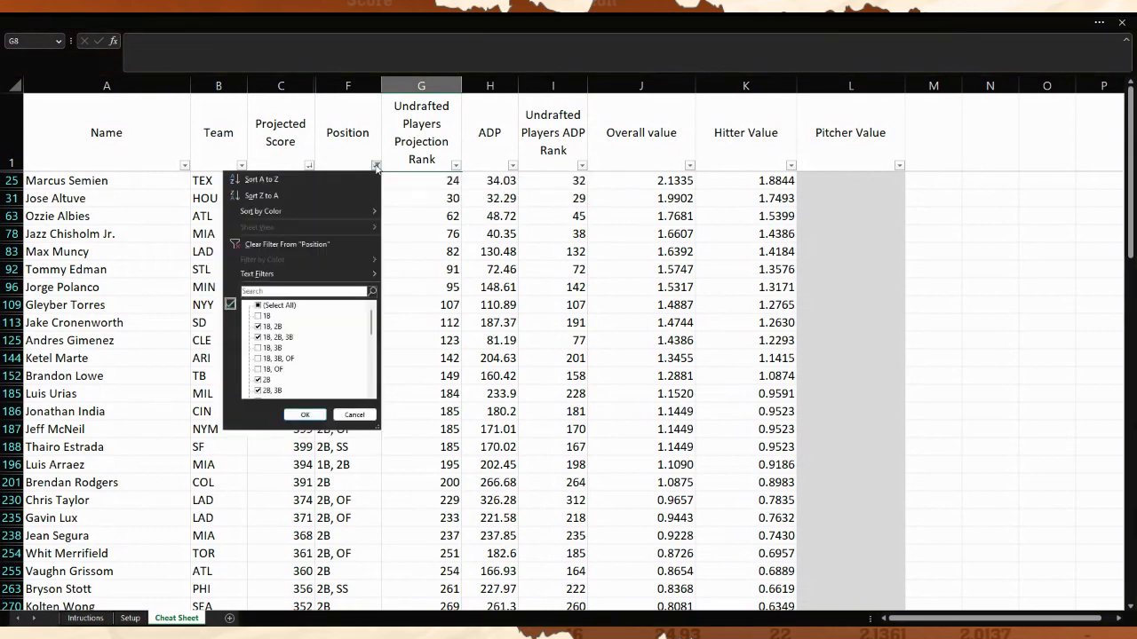
{"action": "left_click", "coordinate": [308, 244]}
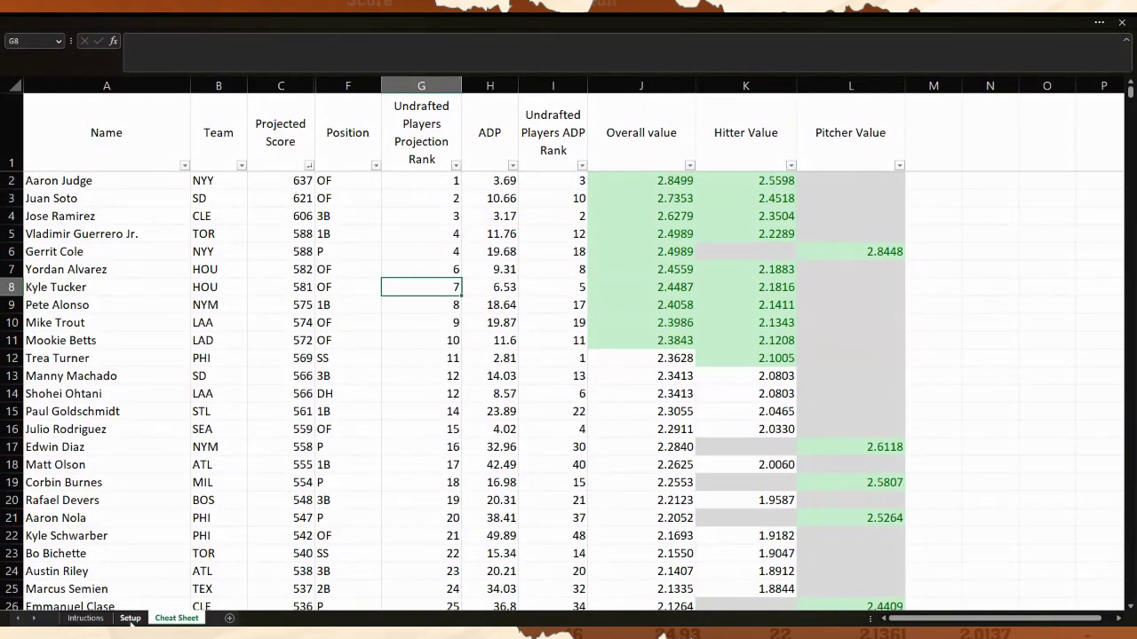
Step: Review the batting categories' point values on the Setup sheet and return to the Cheat Sheet
{"action": "left_click", "coordinate": [131, 619]}
{"action": "left_click_drag", "start_coordinate": [175, 163], "coordinate": [167, 325]}
{"action": "left_click", "coordinate": [235, 317]}
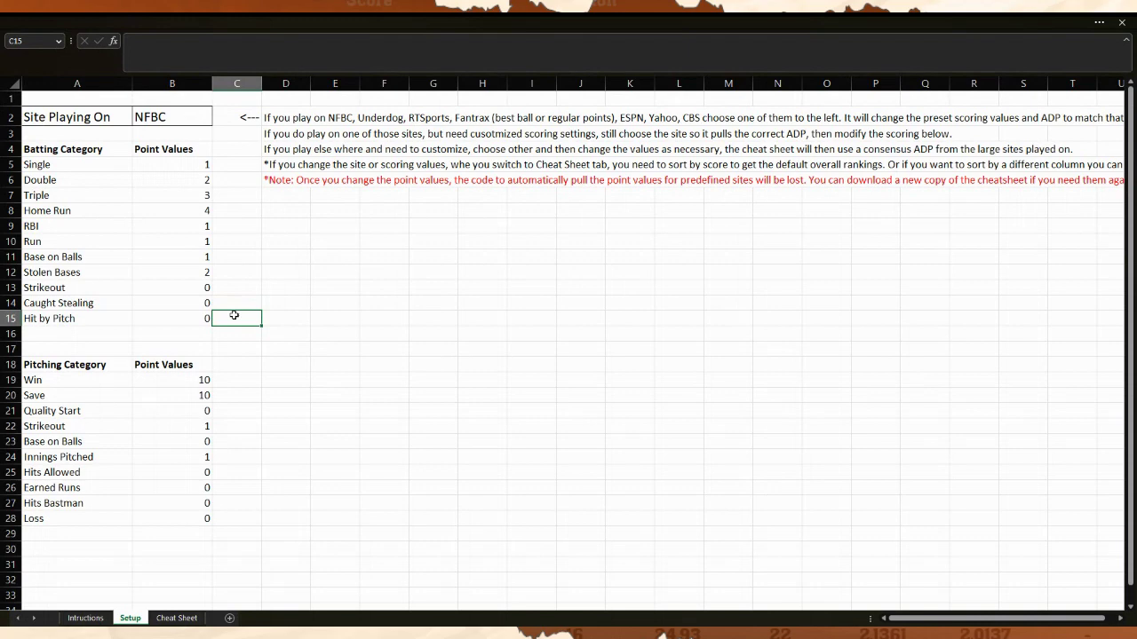
{"action": "left_click", "coordinate": [177, 618]}
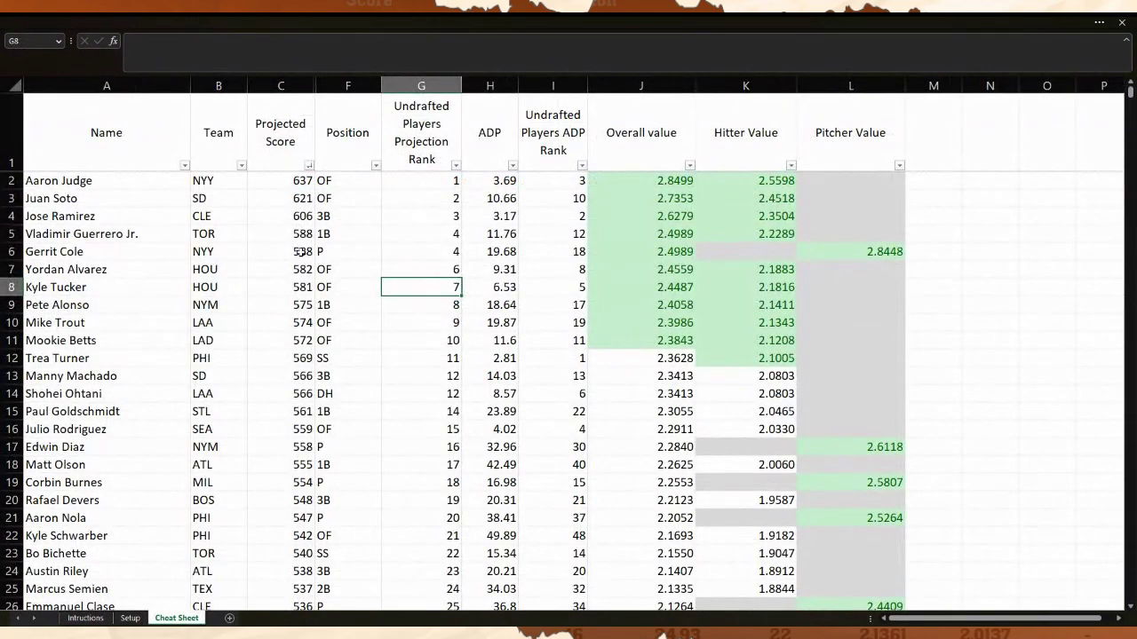